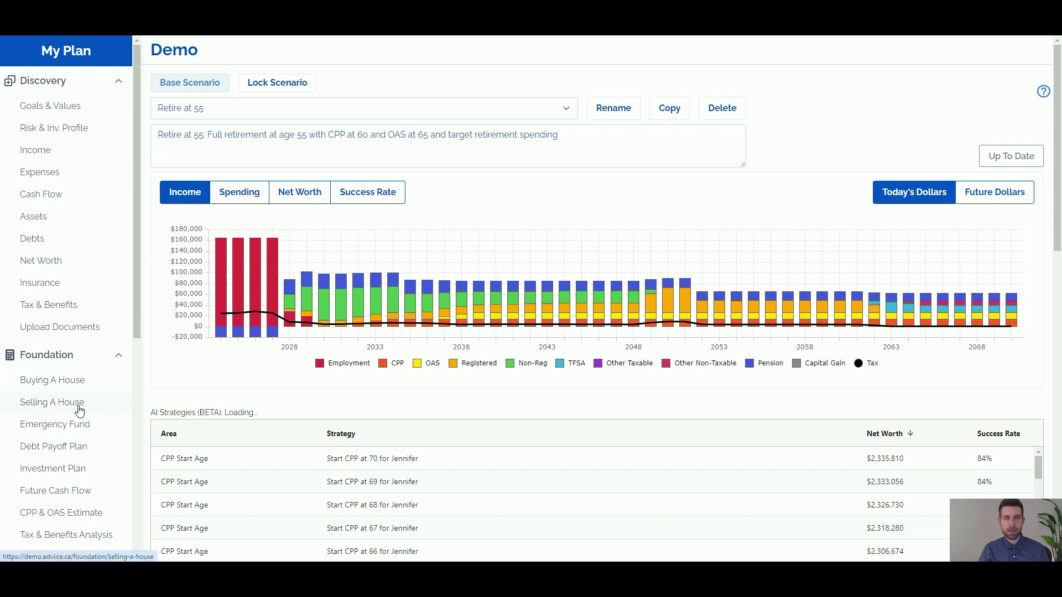
In the profile, turn the options for planning to purchase and planning to sell a home off and back on.
{"action": "left_click_drag", "start_coordinate": [142, 297], "coordinate": [148, 515]}
{"action": "left_click", "coordinate": [41, 369]}
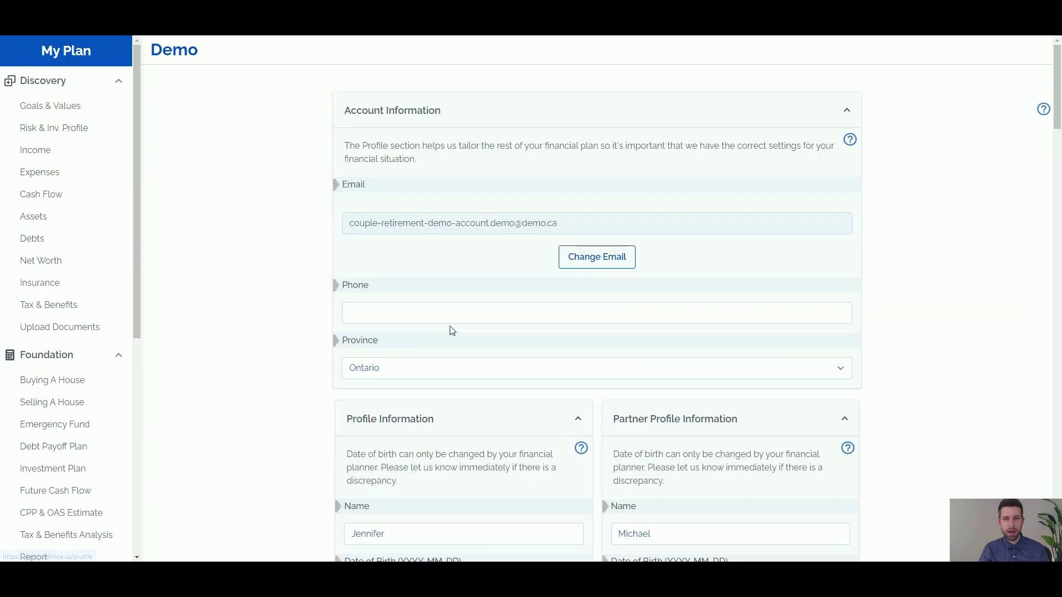
{"action": "scroll", "coordinate": [402, 334], "scroll_direction": "down", "scroll_amount": 20}
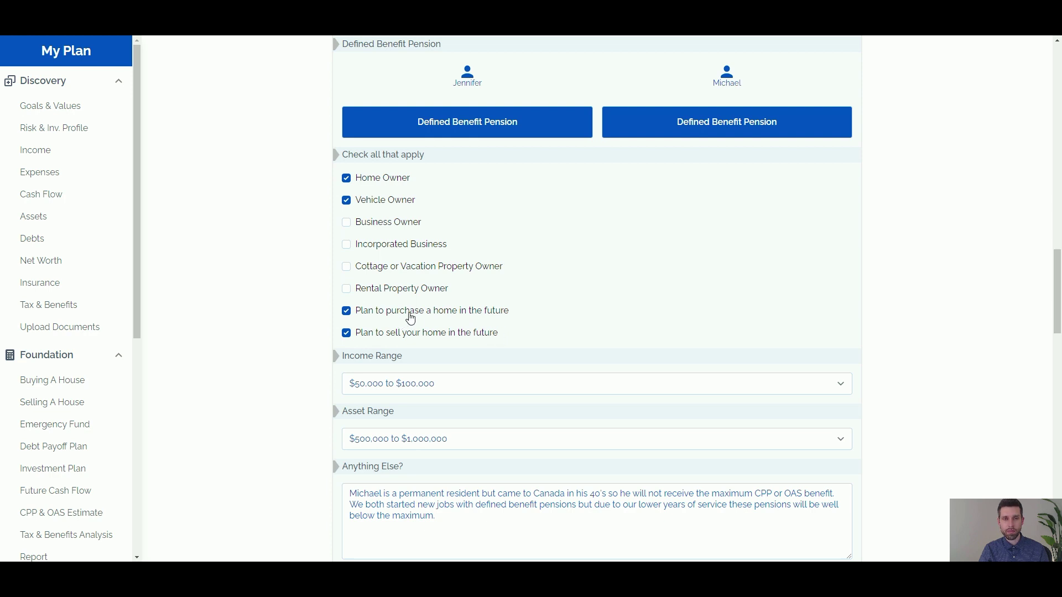
{"action": "left_click", "coordinate": [346, 312]}
{"action": "left_click", "coordinate": [349, 333]}
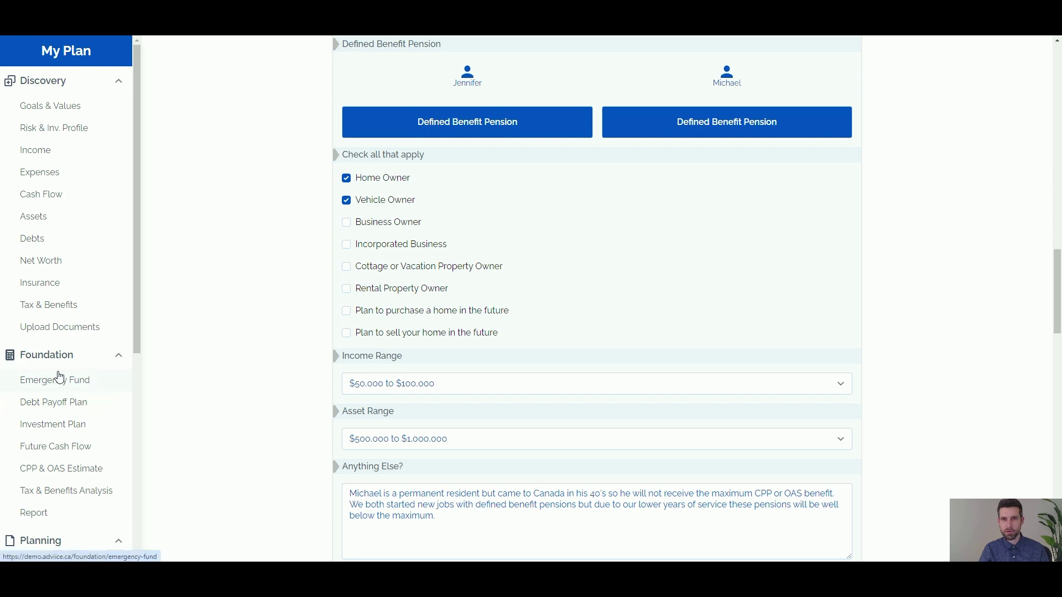
{"action": "left_click", "coordinate": [347, 312]}
{"action": "left_click", "coordinate": [347, 333]}
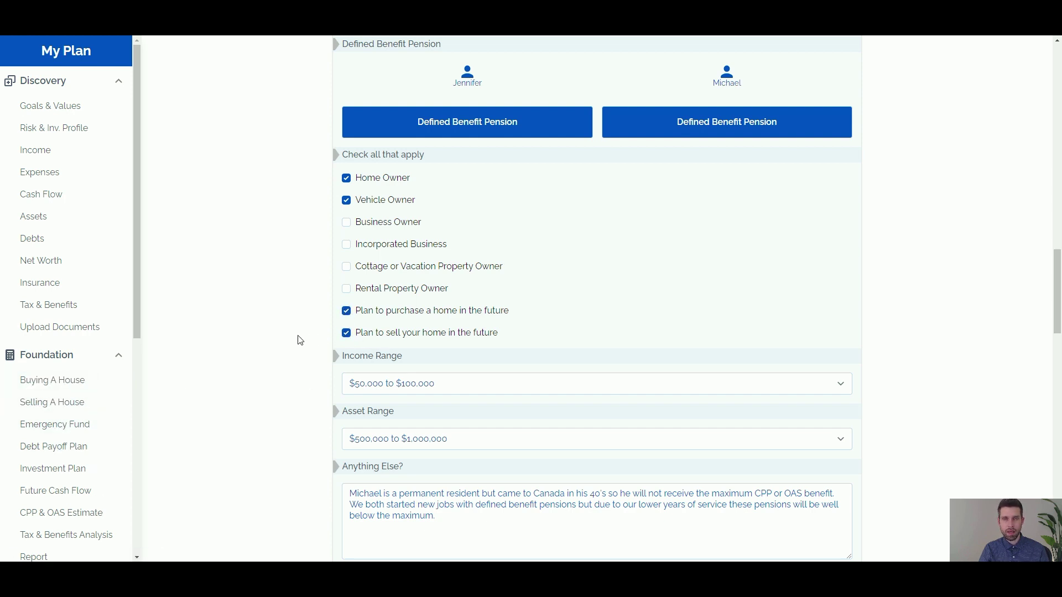
Open the Buying A House section and review its down payment goal: purchase price, target down payment, closing costs and current savings.
{"action": "left_click", "coordinate": [59, 382]}
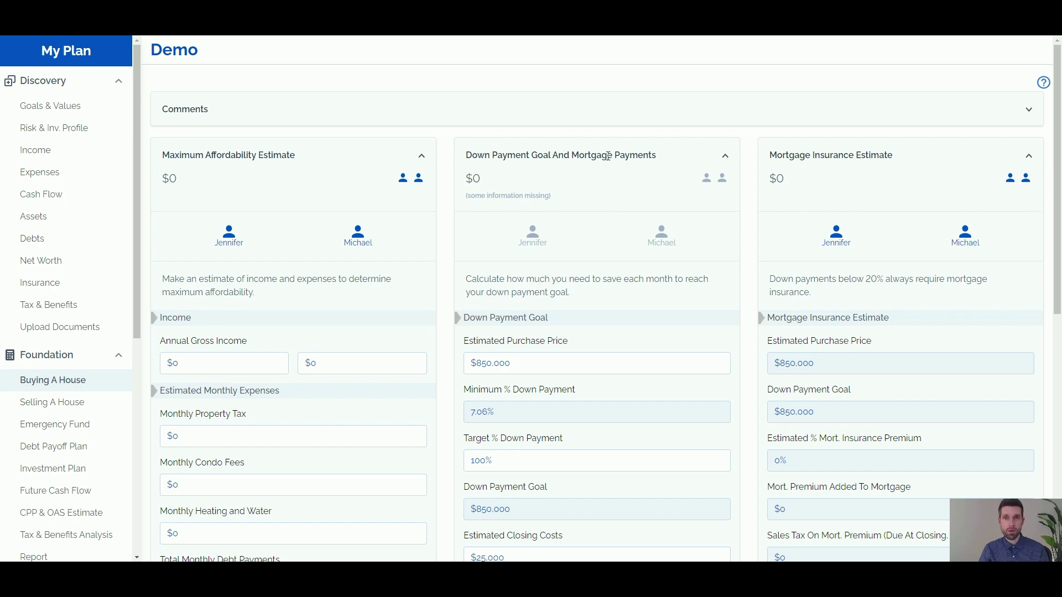
{"action": "scroll", "coordinate": [582, 283], "scroll_direction": "down", "scroll_amount": 3}
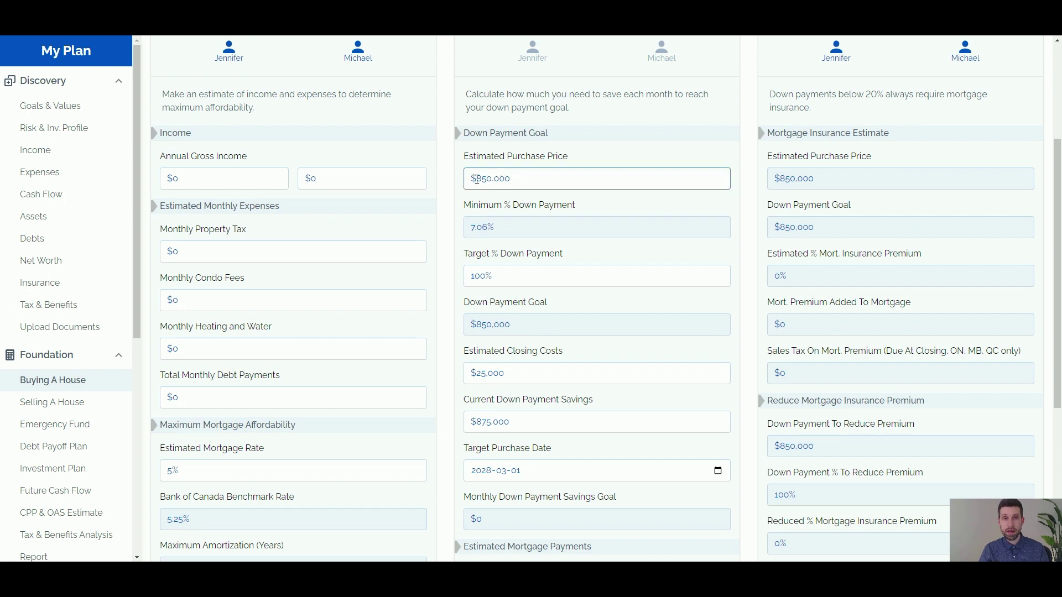
{"action": "left_click", "coordinate": [468, 275]}
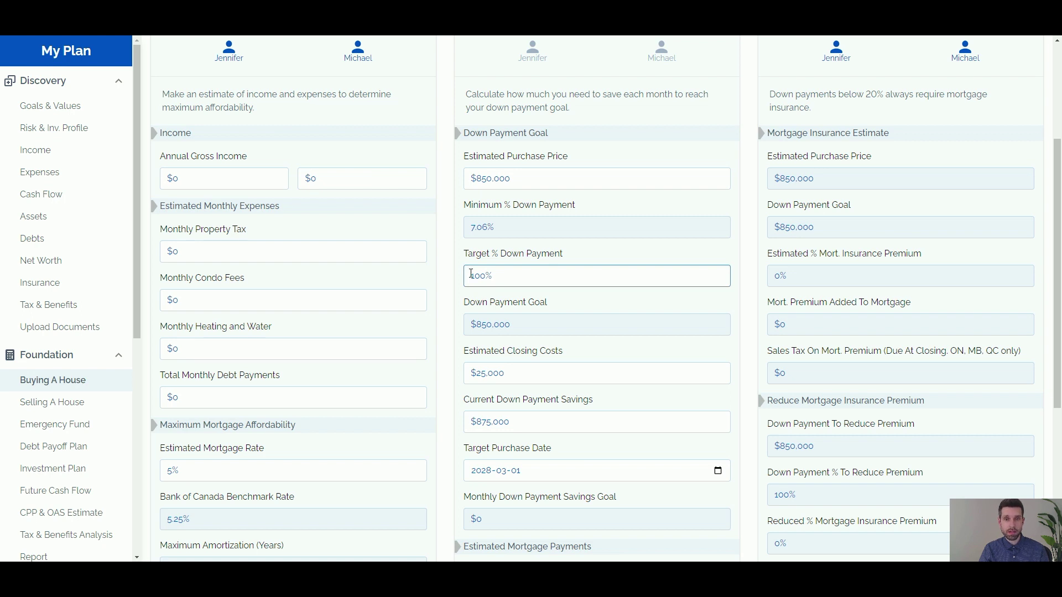
{"action": "left_click", "coordinate": [472, 375]}
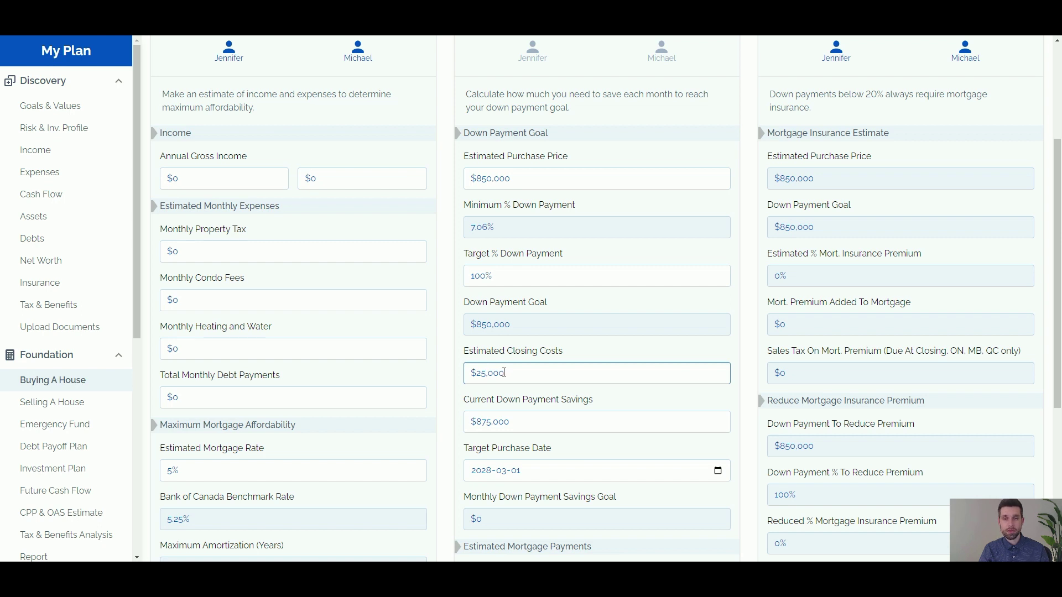
{"action": "left_click", "coordinate": [486, 357]}
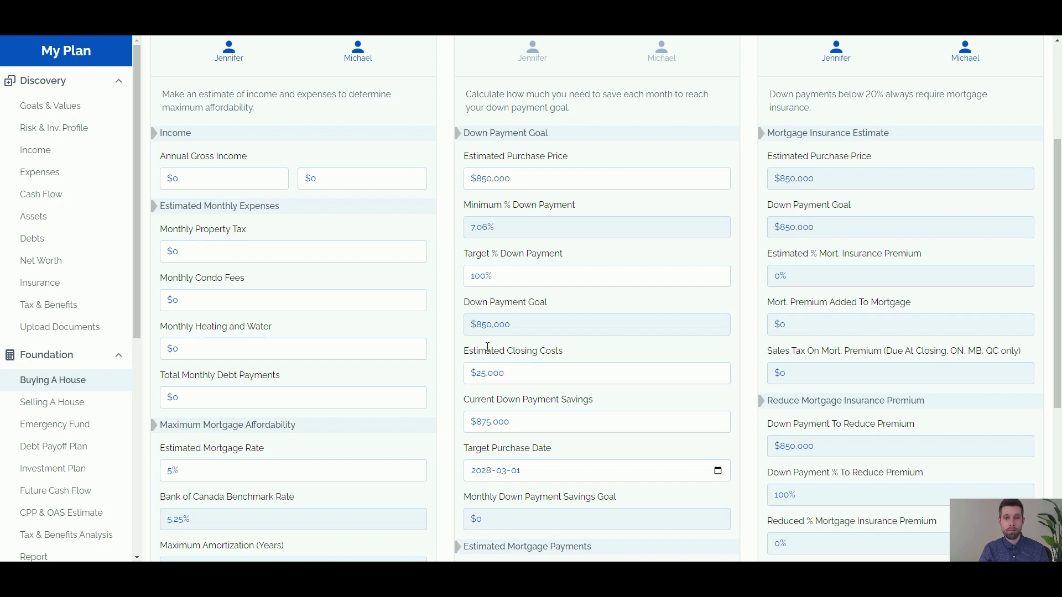
{"action": "left_click", "coordinate": [535, 189]}
{"action": "left_click", "coordinate": [492, 274]}
{"action": "key", "text": "Tab"}
{"action": "scroll", "coordinate": [495, 282], "scroll_direction": "down", "scroll_amount": 3}
{"action": "triple_click", "coordinate": [480, 242]}
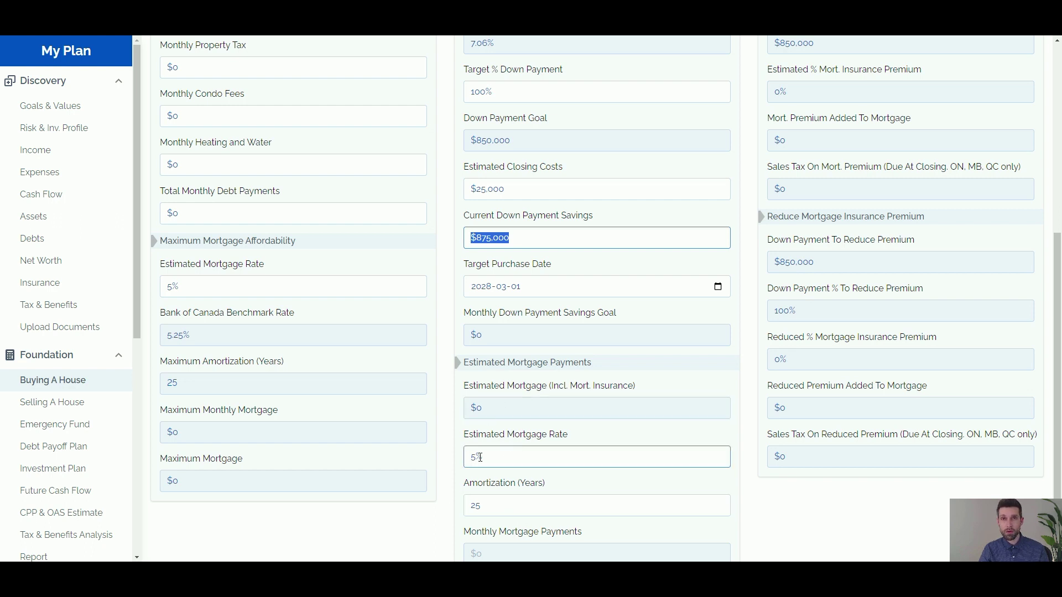
Open the Selling A House section and review the estimated sale price, cost of sale percentage and target sale date.
{"action": "left_click", "coordinate": [84, 408]}
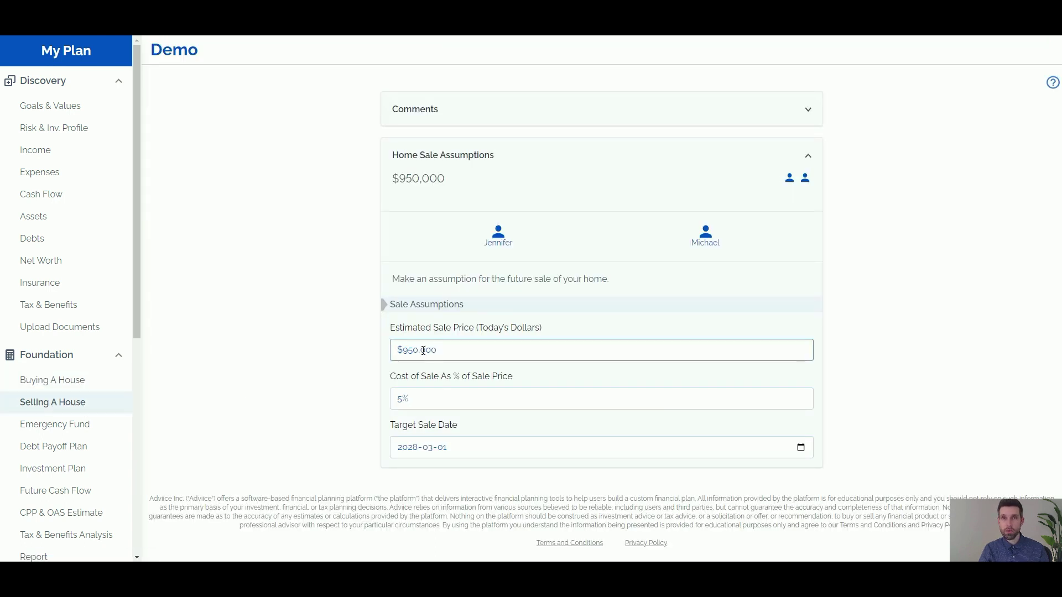
{"action": "left_click_drag", "start_coordinate": [397, 351], "coordinate": [445, 352]}
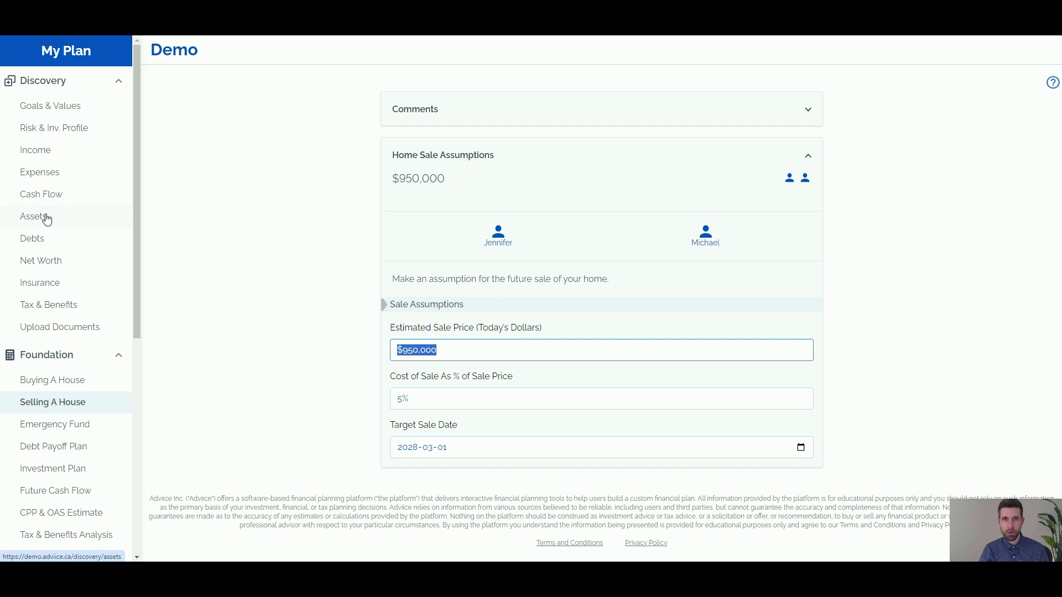
{"action": "left_click", "coordinate": [437, 398]}
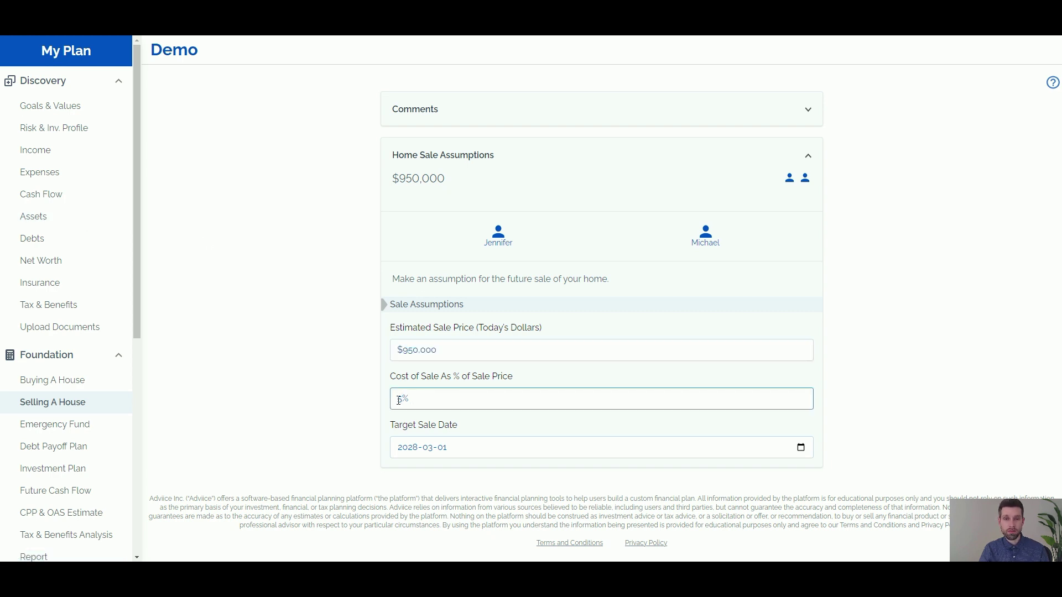
{"action": "left_click", "coordinate": [399, 401]}
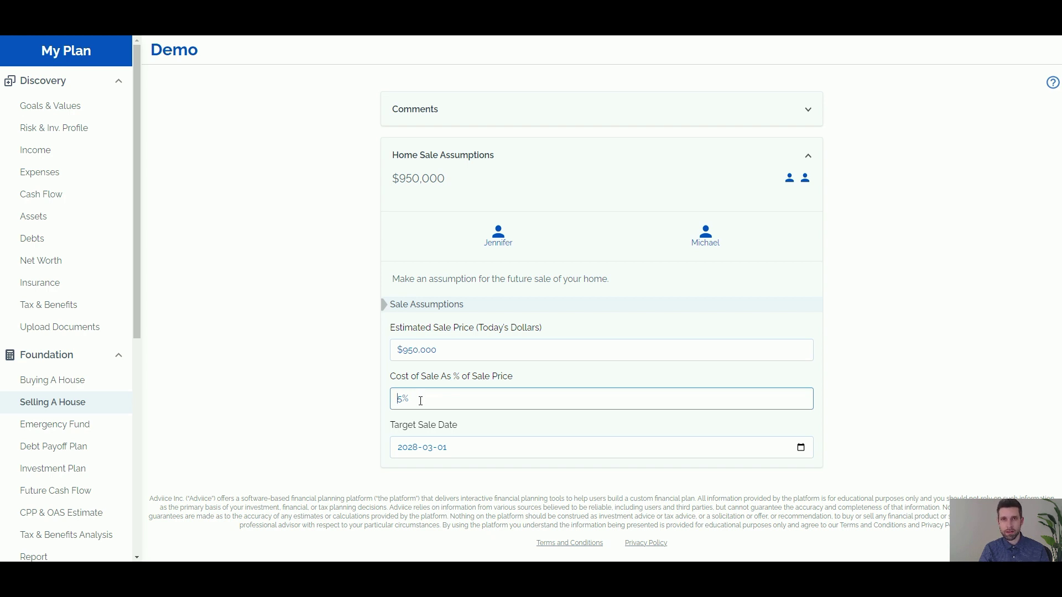
{"action": "left_click", "coordinate": [403, 449]}
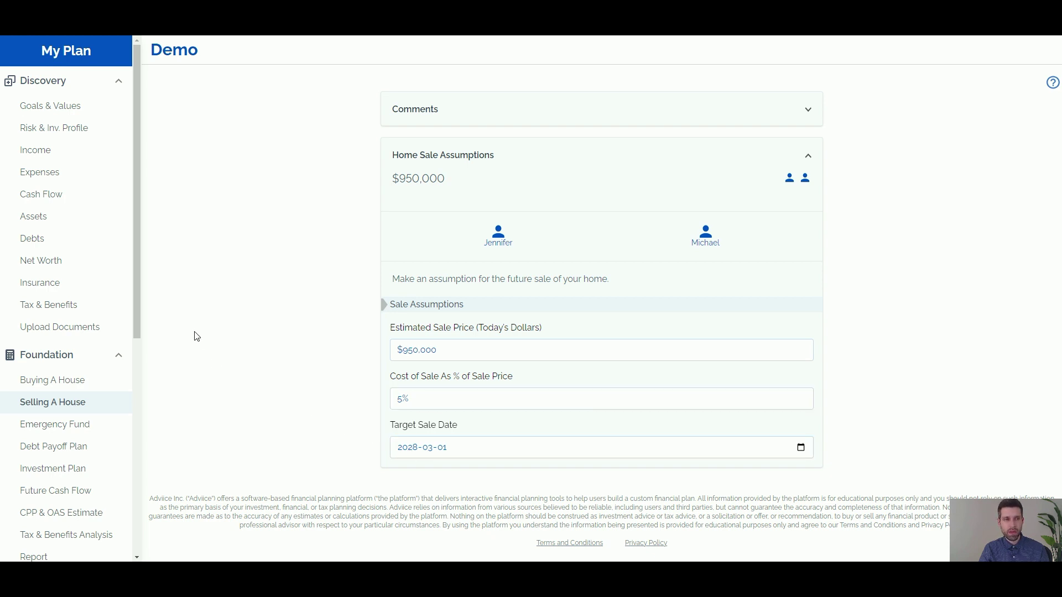
Open the planning projections and collapse the Discovery and Foundation sections of the navigation.
{"action": "scroll", "coordinate": [135, 256], "scroll_direction": "down", "scroll_amount": 3}
{"action": "scroll", "coordinate": [127, 354], "scroll_direction": "down", "scroll_amount": 2}
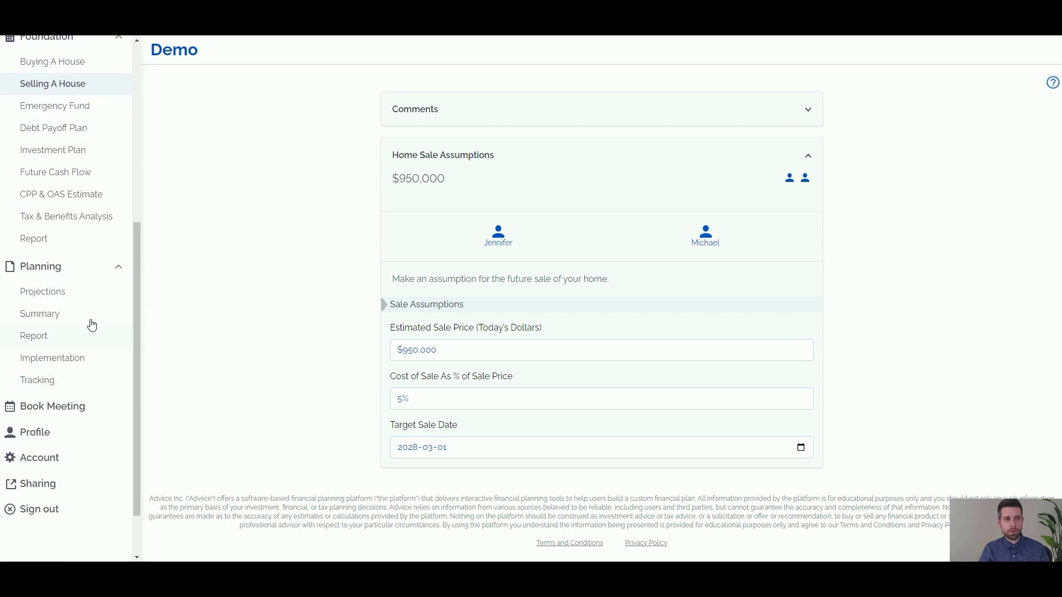
{"action": "left_click", "coordinate": [57, 296]}
{"action": "left_click", "coordinate": [118, 83]}
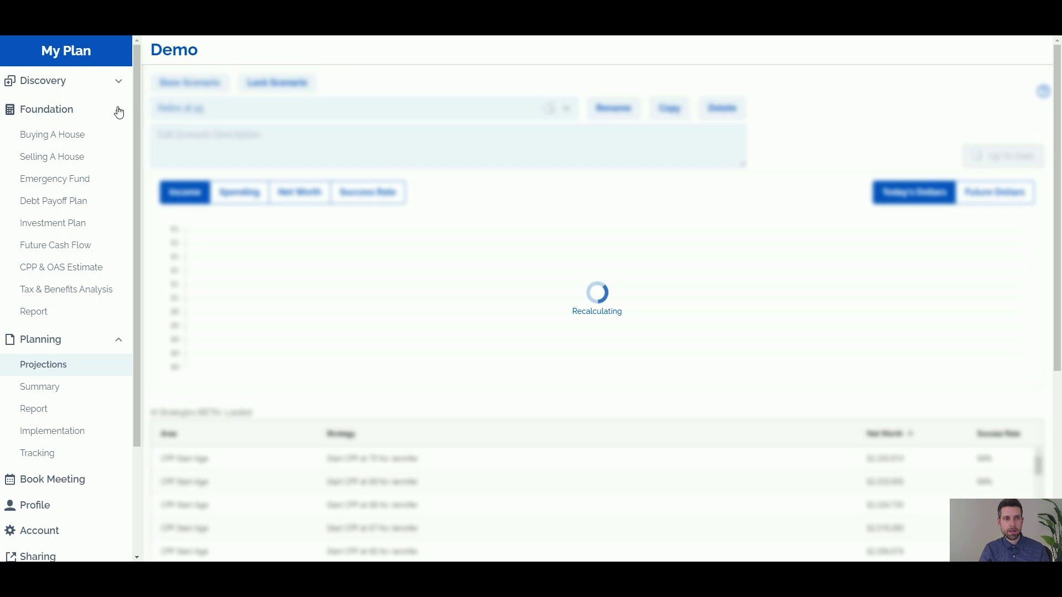
{"action": "left_click", "coordinate": [117, 110]}
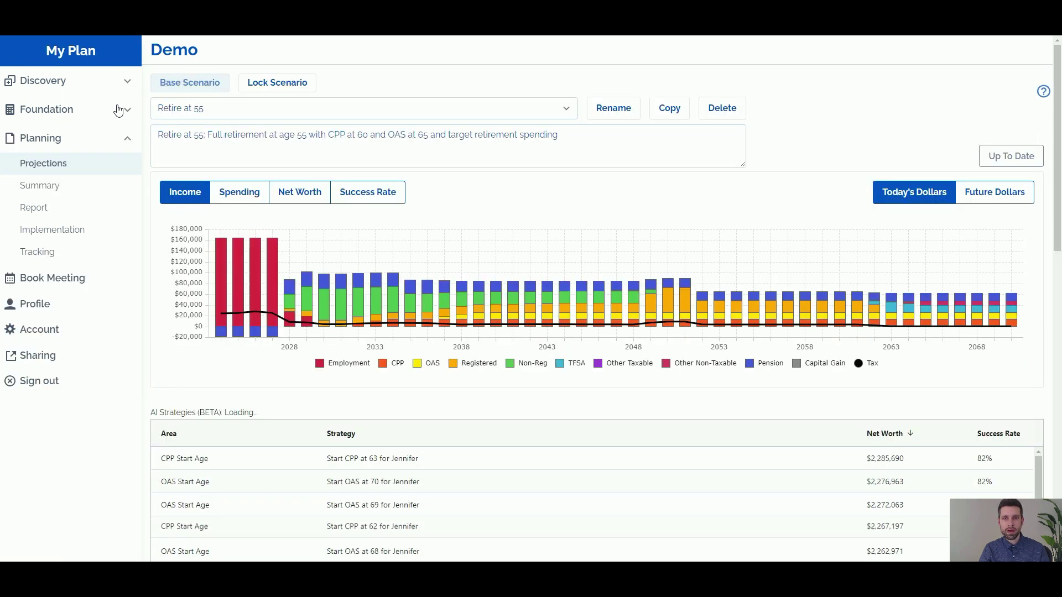
Show the spending chart and examine the real estate purchase and sale costs under Other expenses for 2028 in the projection table.
{"action": "left_click", "coordinate": [245, 202]}
{"action": "mouse_move", "coordinate": [292, 254]}
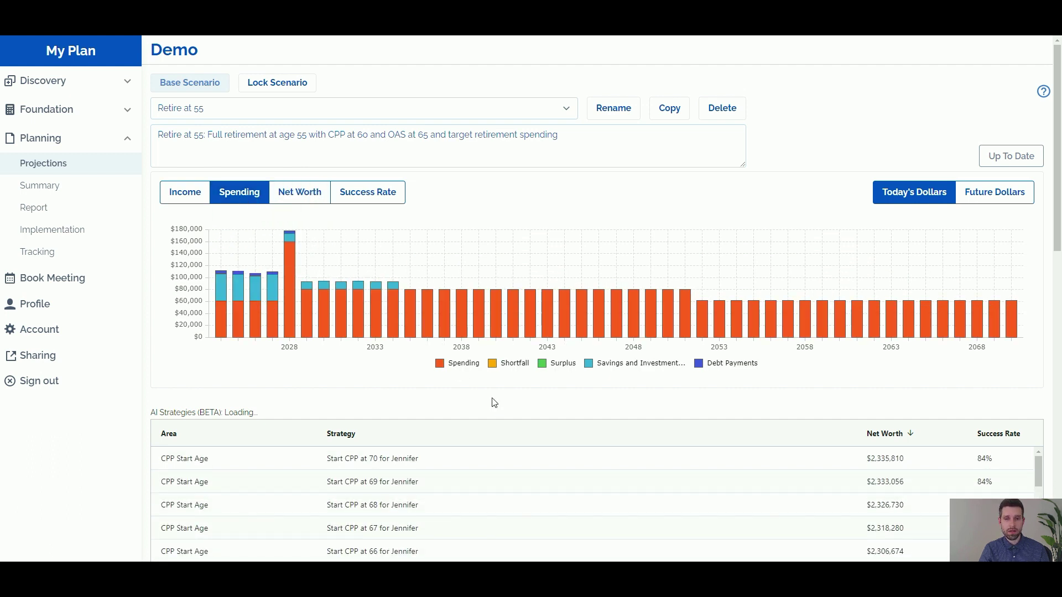
{"action": "scroll", "coordinate": [493, 401], "scroll_direction": "down", "scroll_amount": 10}
{"action": "scroll", "coordinate": [496, 400], "scroll_direction": "right", "scroll_amount": 10}
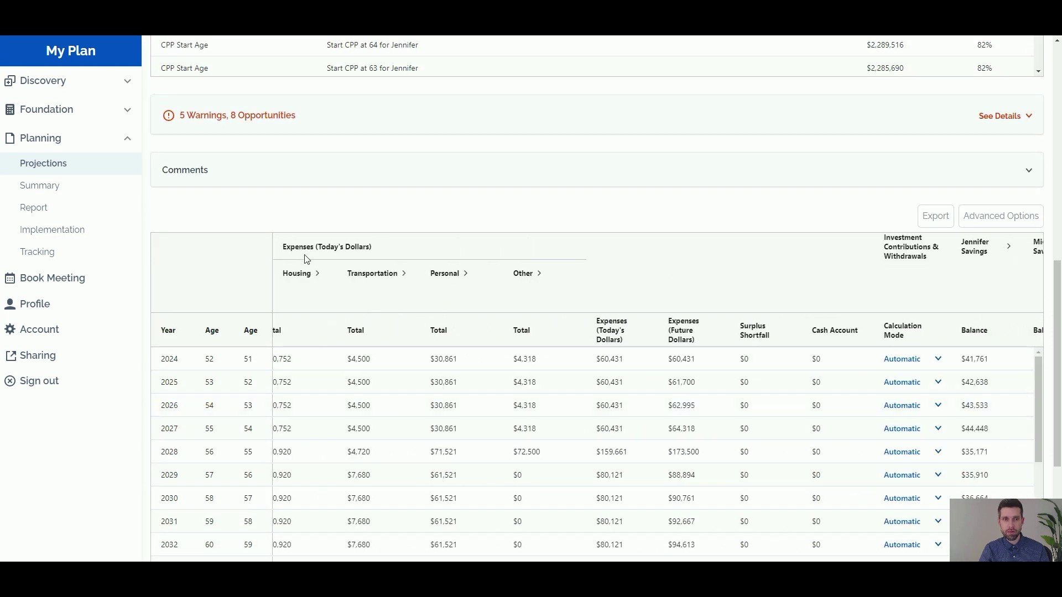
{"action": "left_click", "coordinate": [539, 273]}
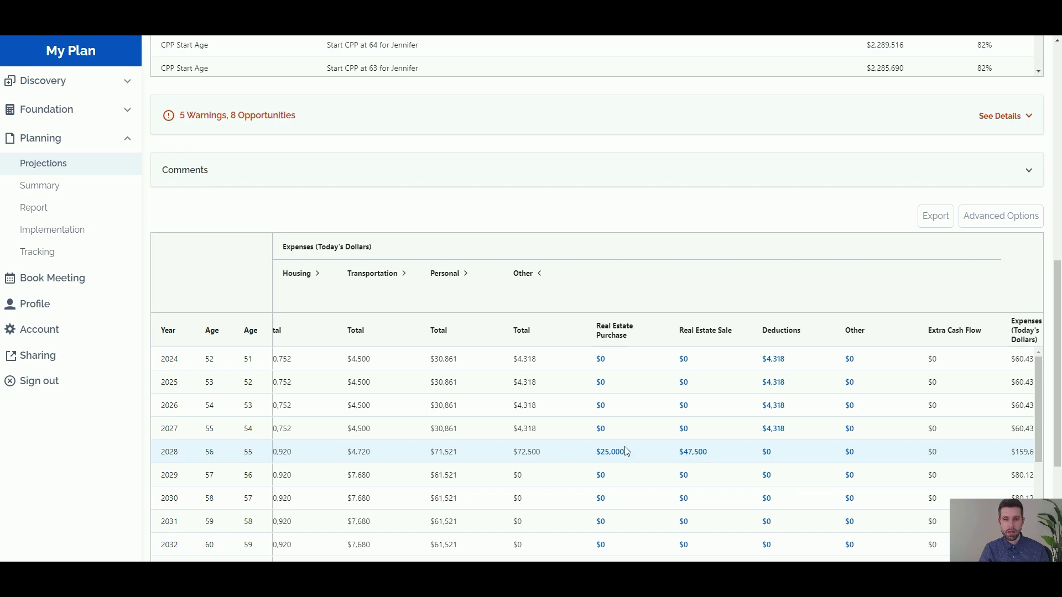
{"action": "left_click", "coordinate": [127, 111]}
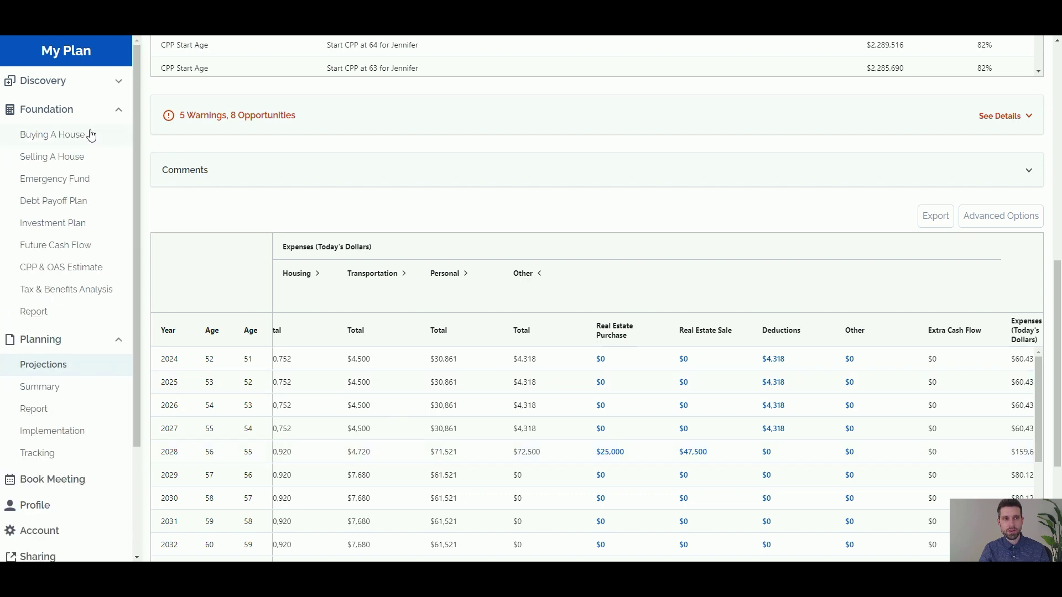
{"action": "left_click", "coordinate": [121, 112]}
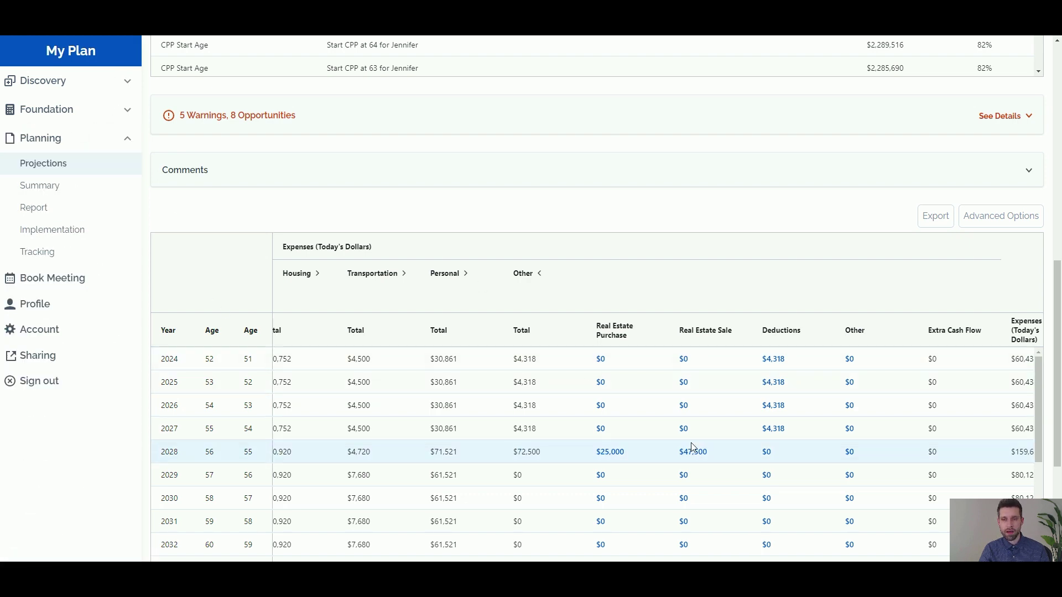
{"action": "left_click", "coordinate": [540, 275]}
{"action": "scroll", "coordinate": [356, 240], "scroll_direction": "up", "scroll_amount": 10}
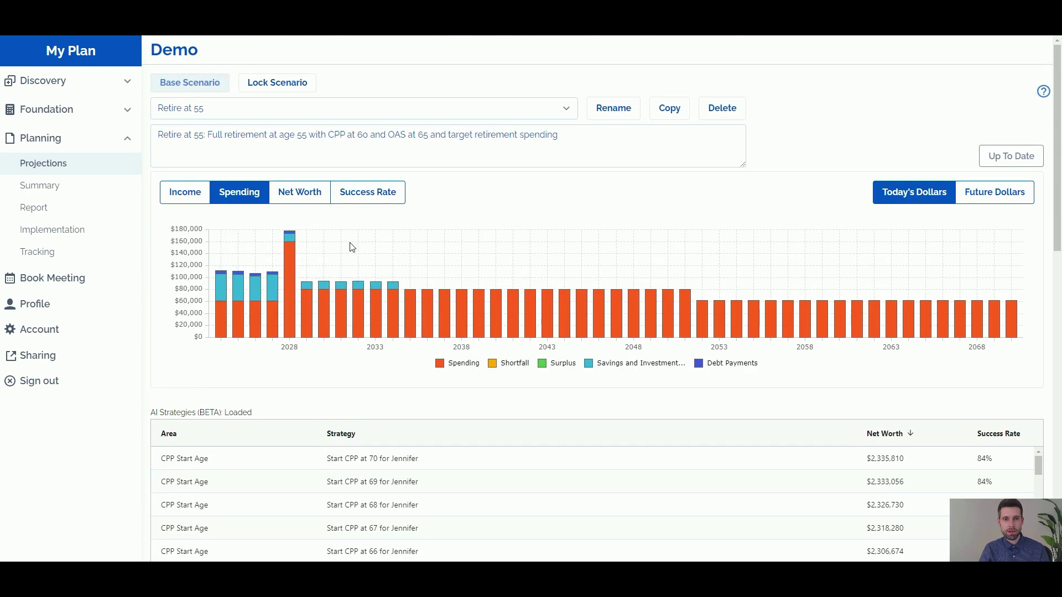
Compare the net worth, spending and income charts, checking the real asset value around the 2028 home sale.
{"action": "left_click", "coordinate": [309, 197]}
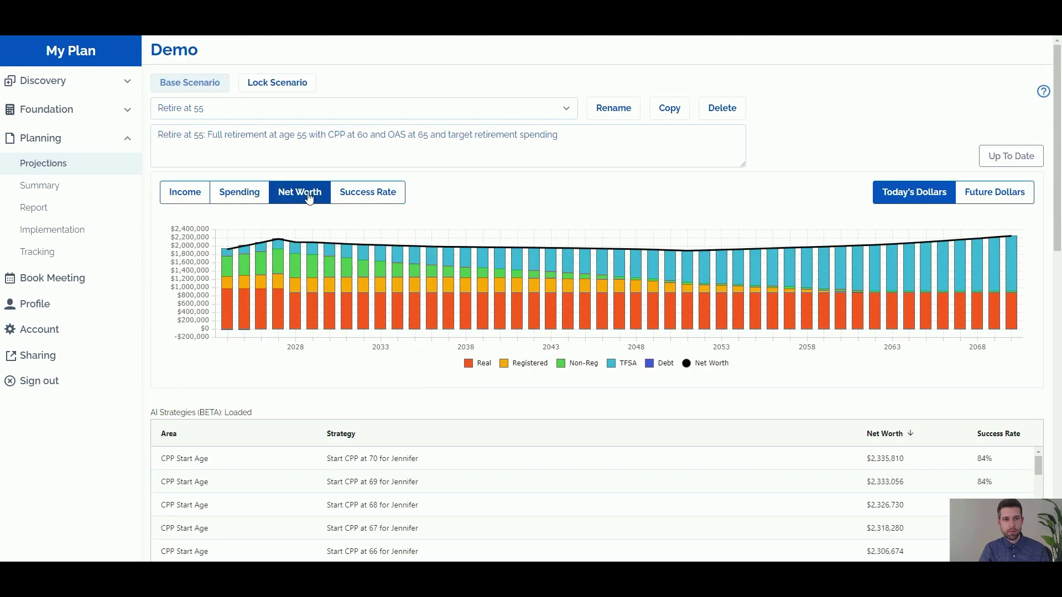
{"action": "mouse_move", "coordinate": [286, 305]}
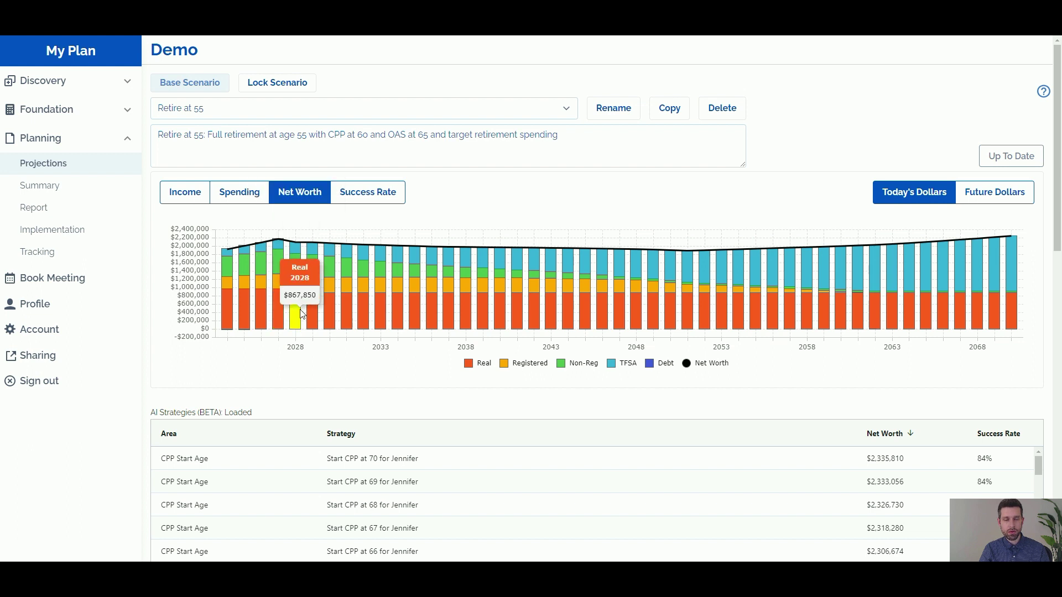
{"action": "left_click", "coordinate": [246, 196]}
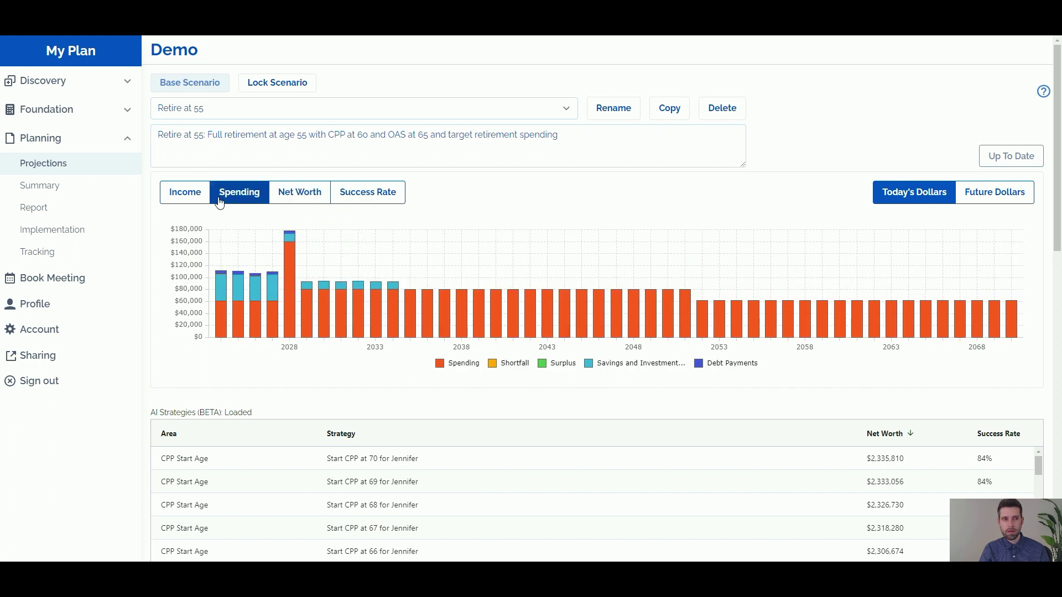
{"action": "left_click", "coordinate": [185, 192]}
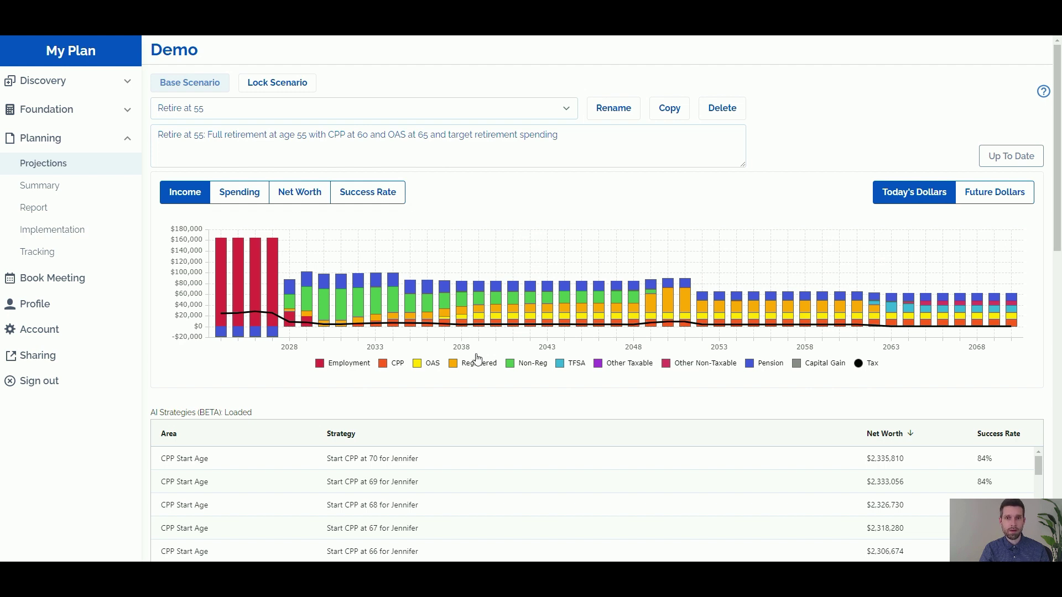
Copy the Retire at 55 scenario and open the copy's advanced options.
{"action": "left_click", "coordinate": [678, 107]}
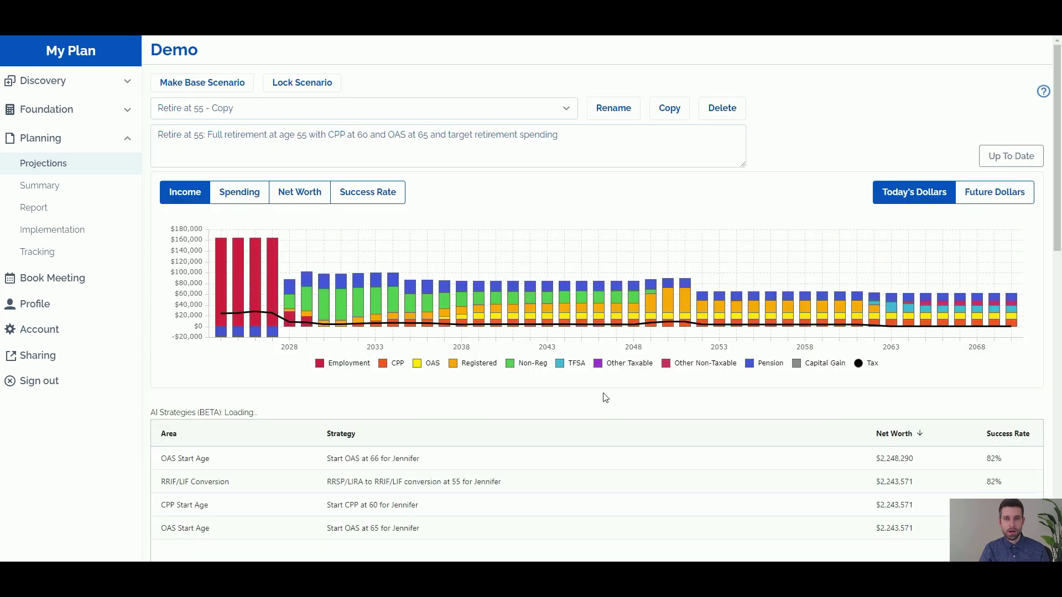
{"action": "scroll", "coordinate": [606, 398], "scroll_direction": "down", "scroll_amount": 7}
{"action": "left_click", "coordinate": [1003, 401]}
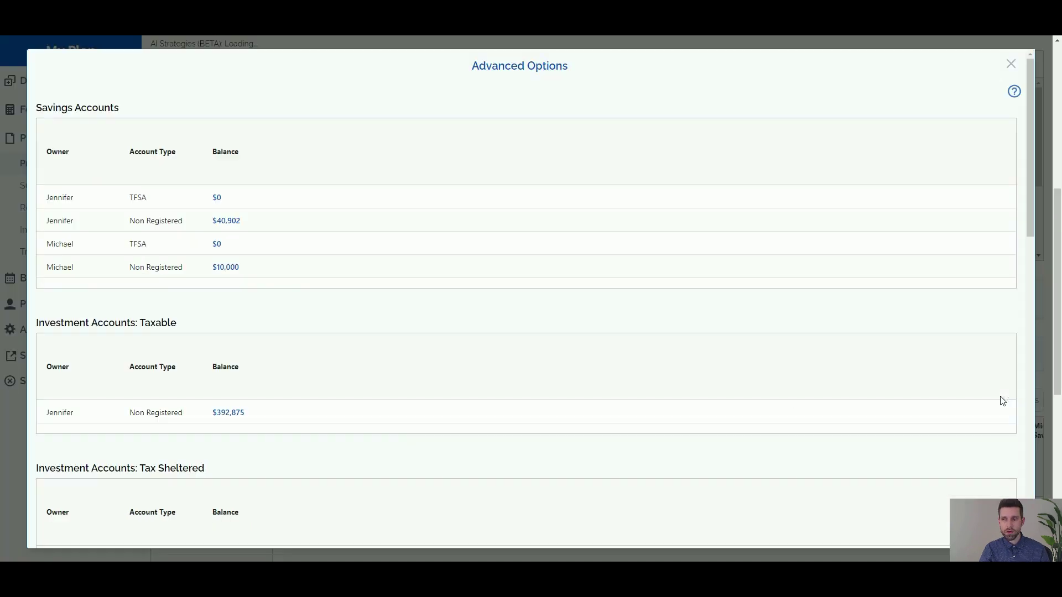
Set the New House's future purchase price to $750,000 in the real assets of the copied scenario.
{"action": "scroll", "coordinate": [396, 315], "scroll_direction": "down", "scroll_amount": 8}
{"action": "scroll", "coordinate": [396, 317], "scroll_direction": "down", "scroll_amount": 2}
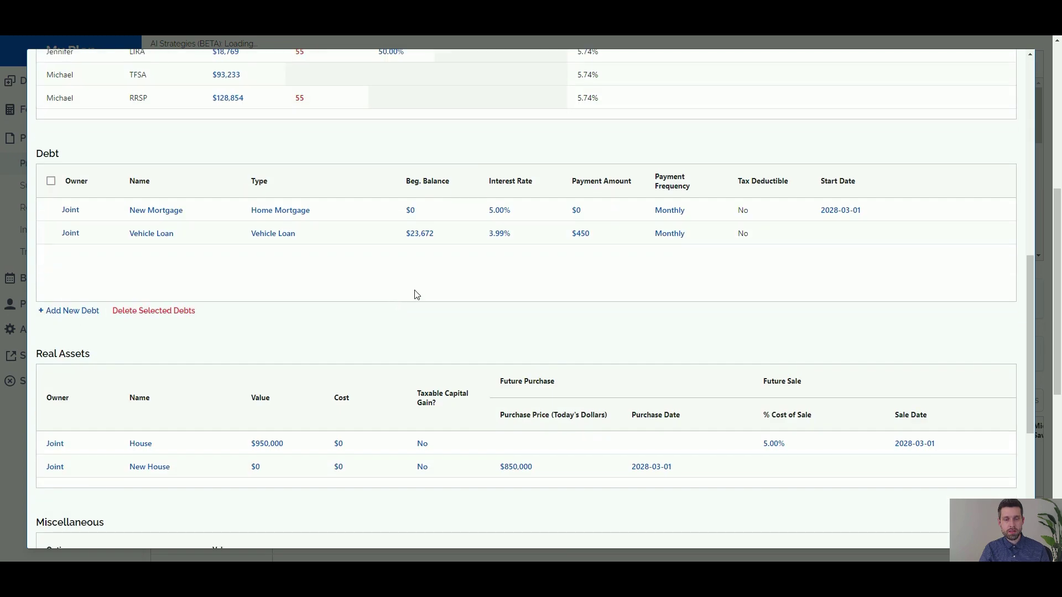
{"action": "scroll", "coordinate": [413, 291], "scroll_direction": "down", "scroll_amount": 3}
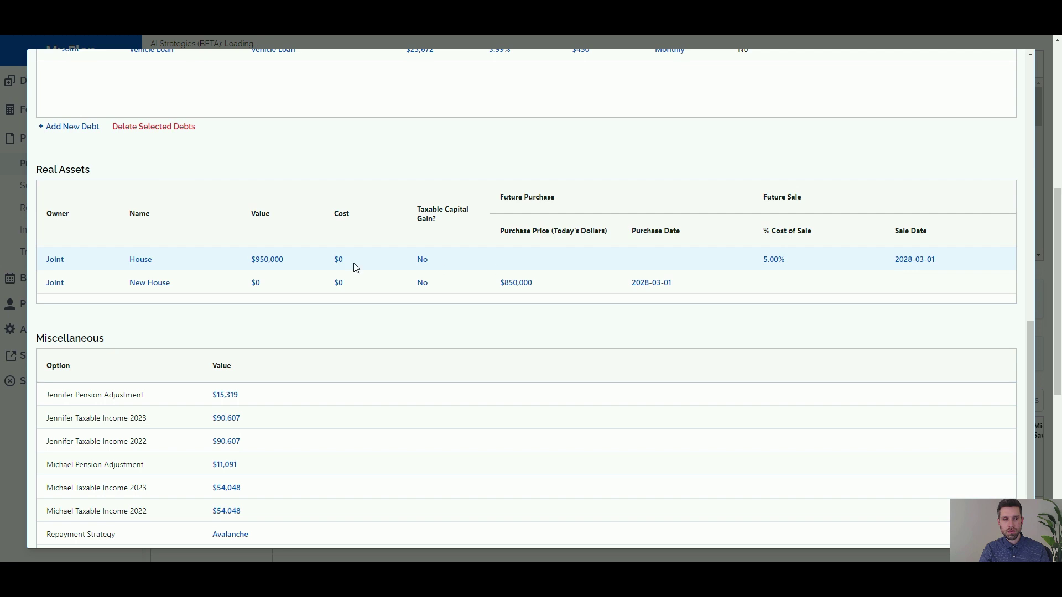
{"action": "left_click", "coordinate": [510, 283]}
{"action": "left_click", "coordinate": [509, 282]}
{"action": "key", "text": "BackSpace"}
{"action": "type", "text": "7"}
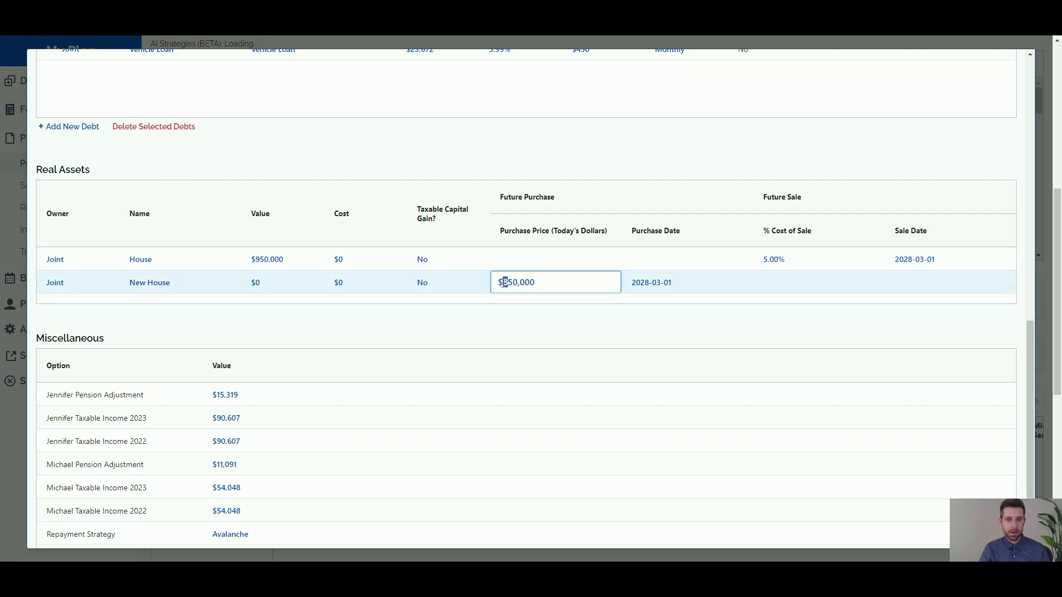
{"action": "key", "text": "Return"}
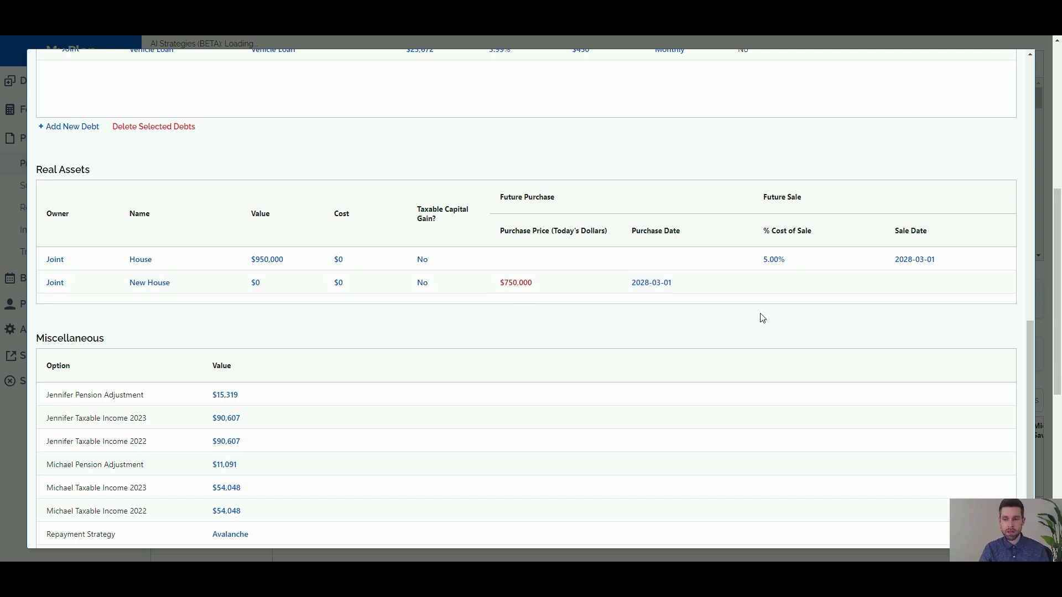
{"action": "scroll", "coordinate": [763, 318], "scroll_direction": "down", "scroll_amount": 2}
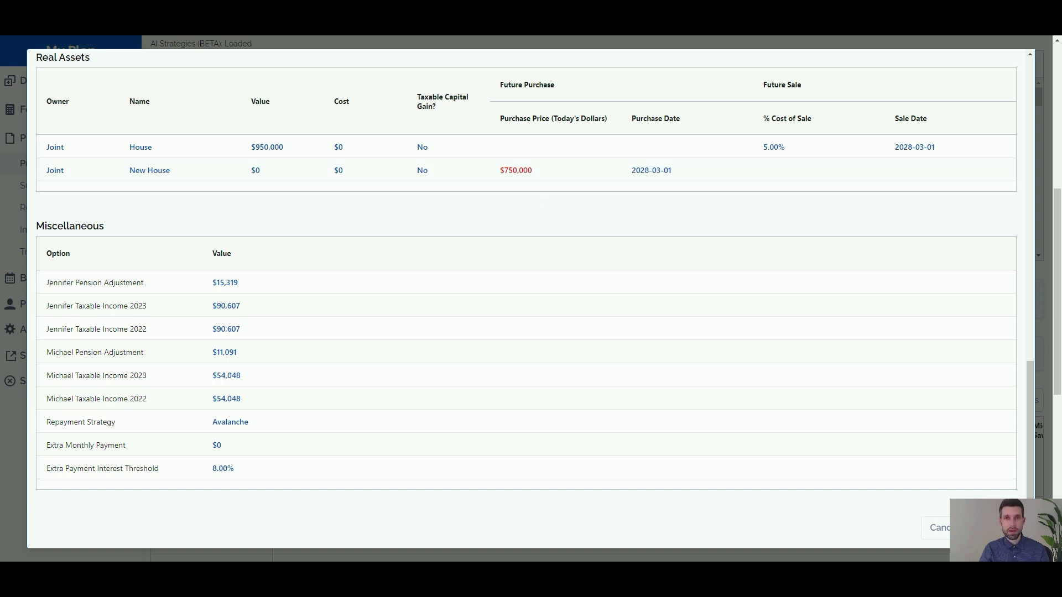
Save the advanced options of the Retire at 55 copy and recalculate the scenario.
{"action": "left_click", "coordinate": [958, 529]}
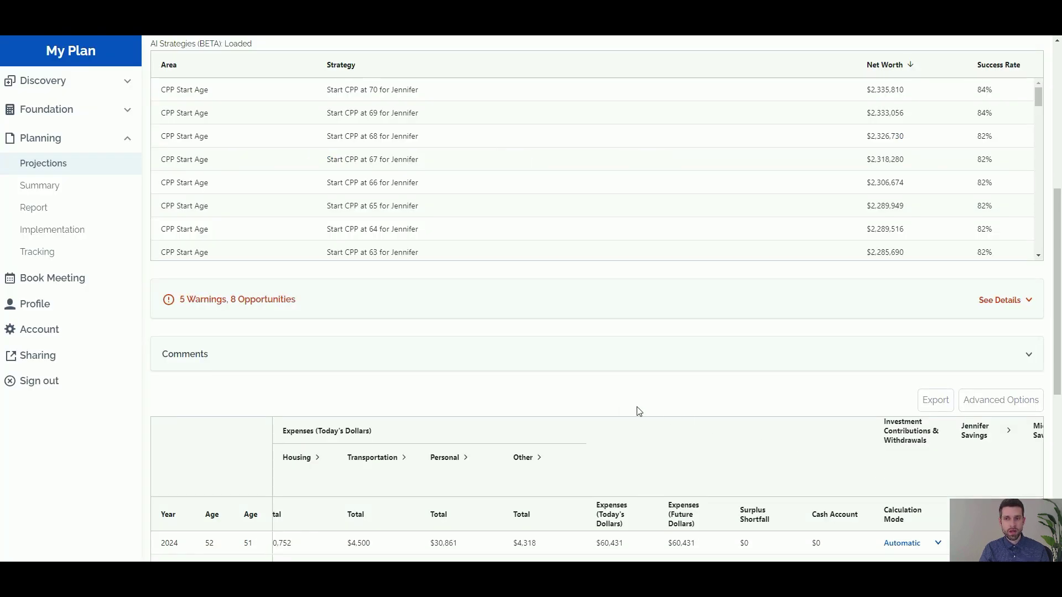
{"action": "scroll", "coordinate": [754, 399], "scroll_direction": "up", "scroll_amount": 6}
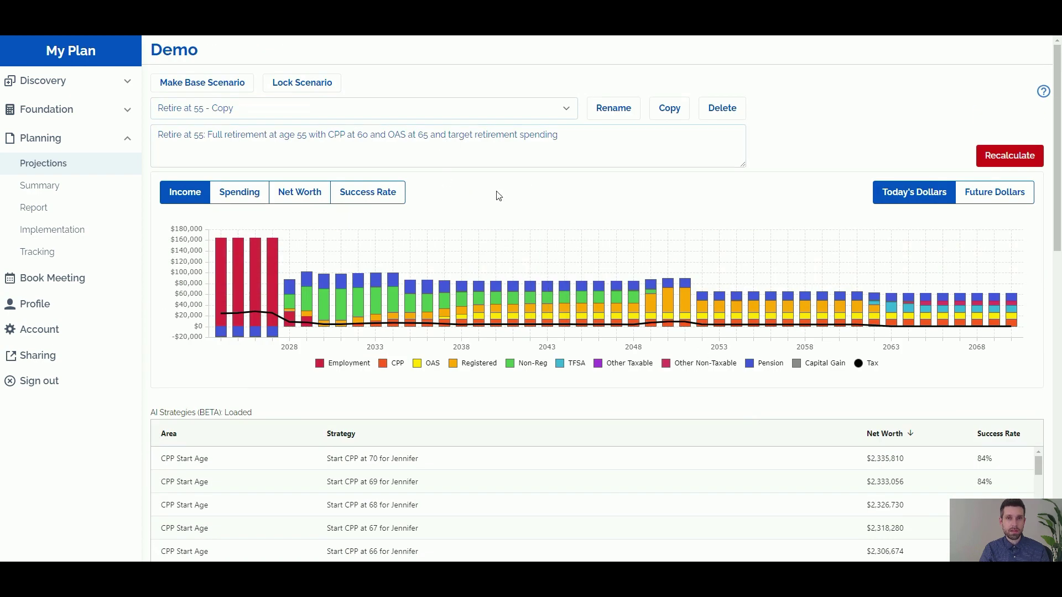
{"action": "left_click", "coordinate": [113, 114]}
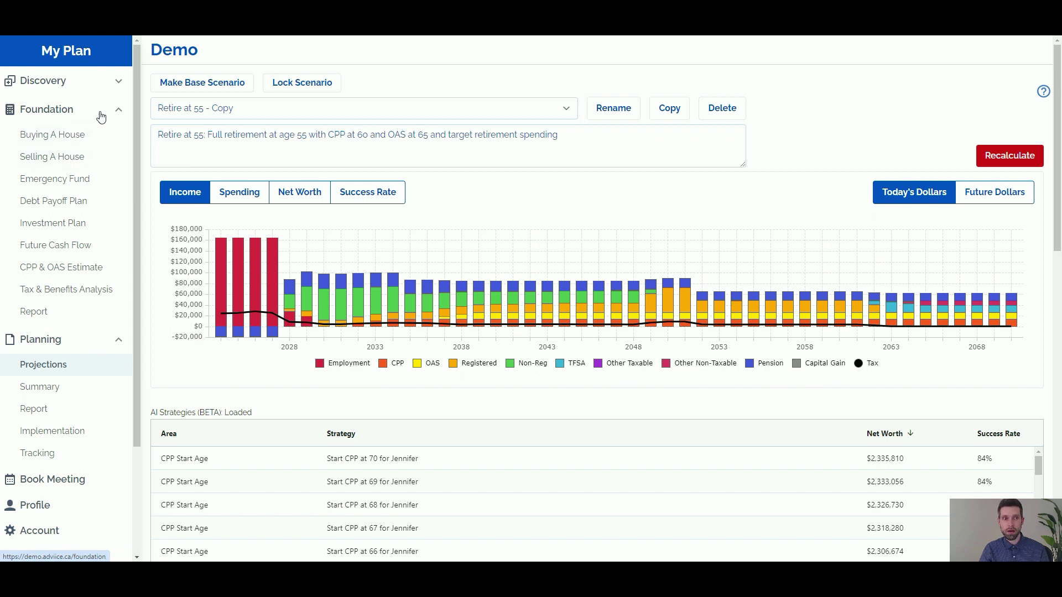
{"action": "left_click", "coordinate": [119, 110]}
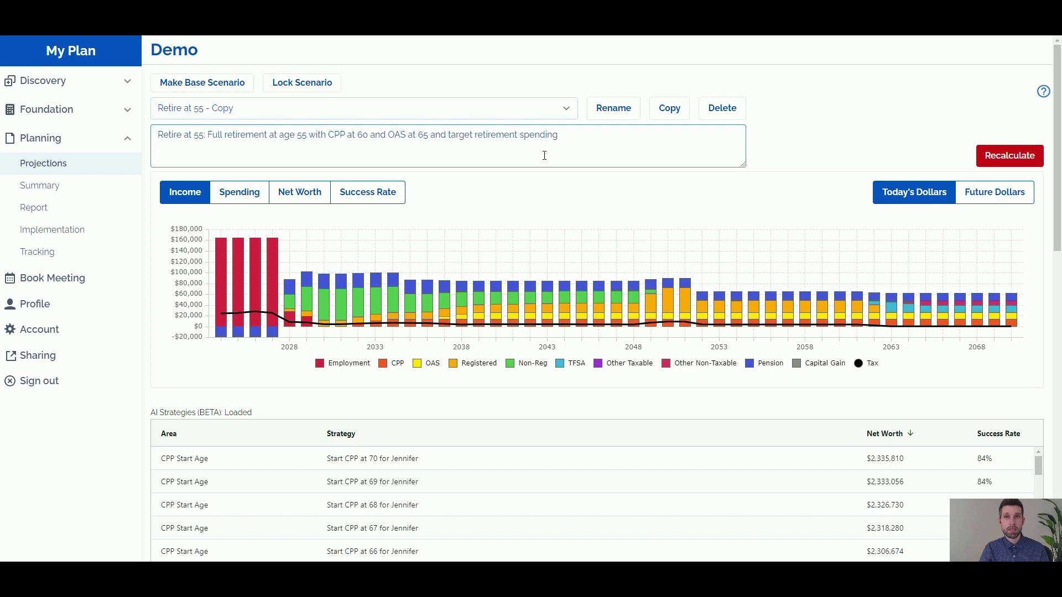
{"action": "left_click", "coordinate": [1004, 160]}
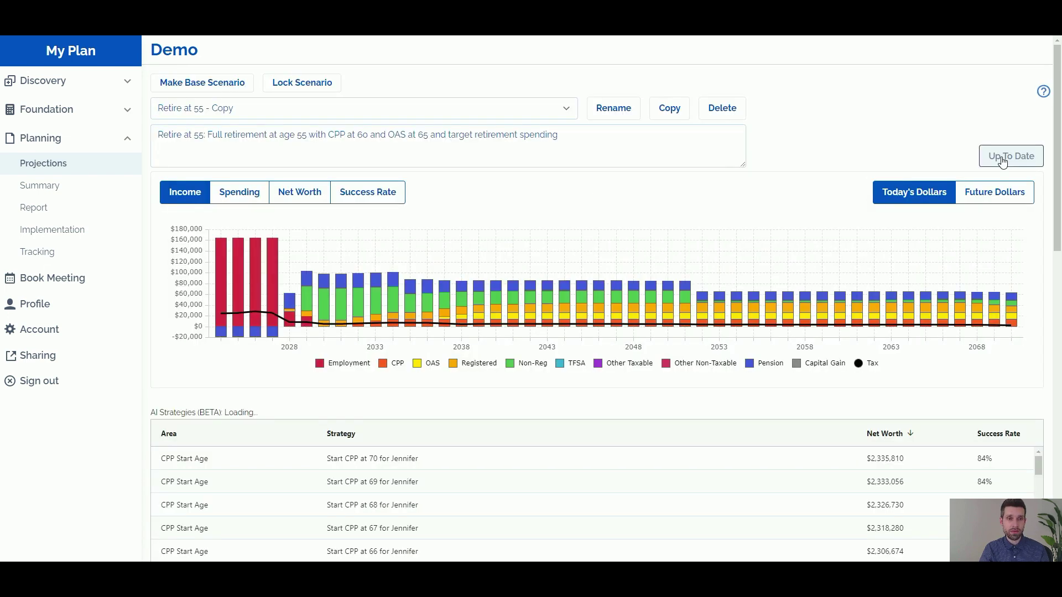
Review the recalculated spending, net worth and success rate charts, checking the 2028 investment contributions and real asset value.
{"action": "left_click", "coordinate": [252, 199]}
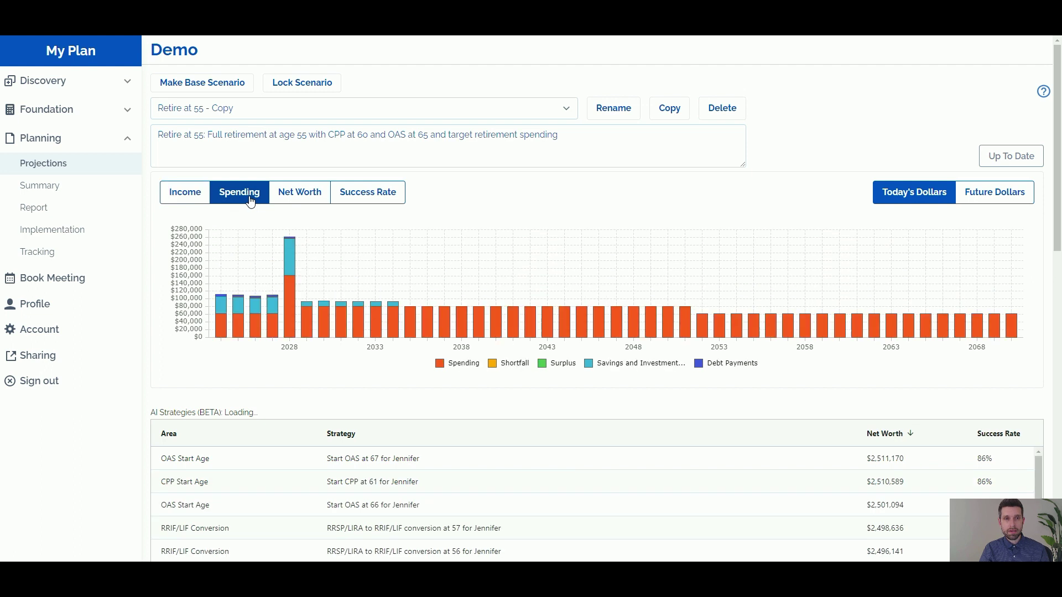
{"action": "mouse_move", "coordinate": [292, 254]}
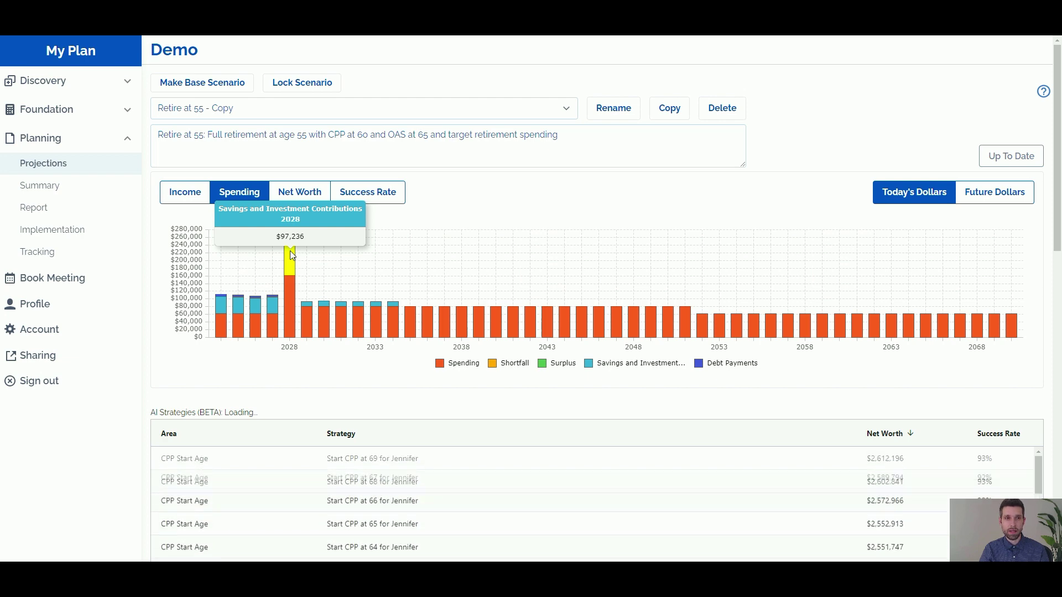
{"action": "left_click", "coordinate": [306, 193]}
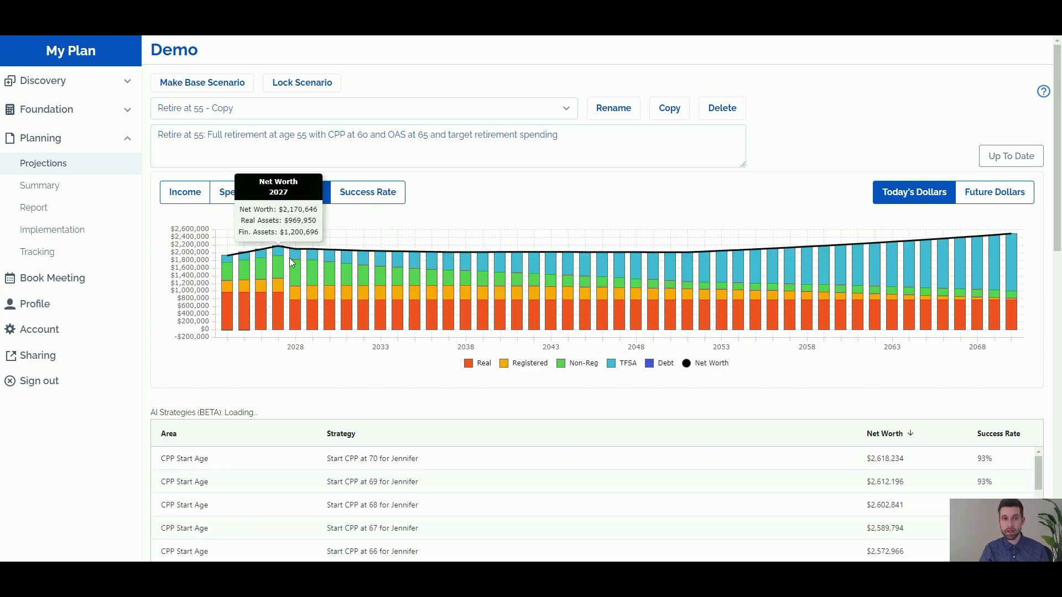
{"action": "mouse_move", "coordinate": [298, 313]}
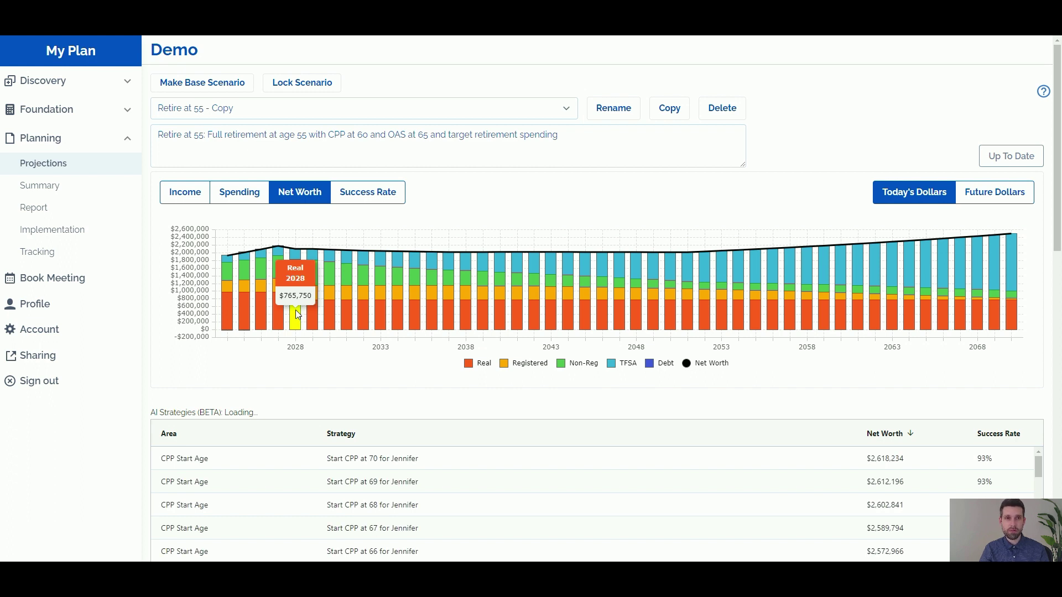
{"action": "left_click", "coordinate": [366, 194]}
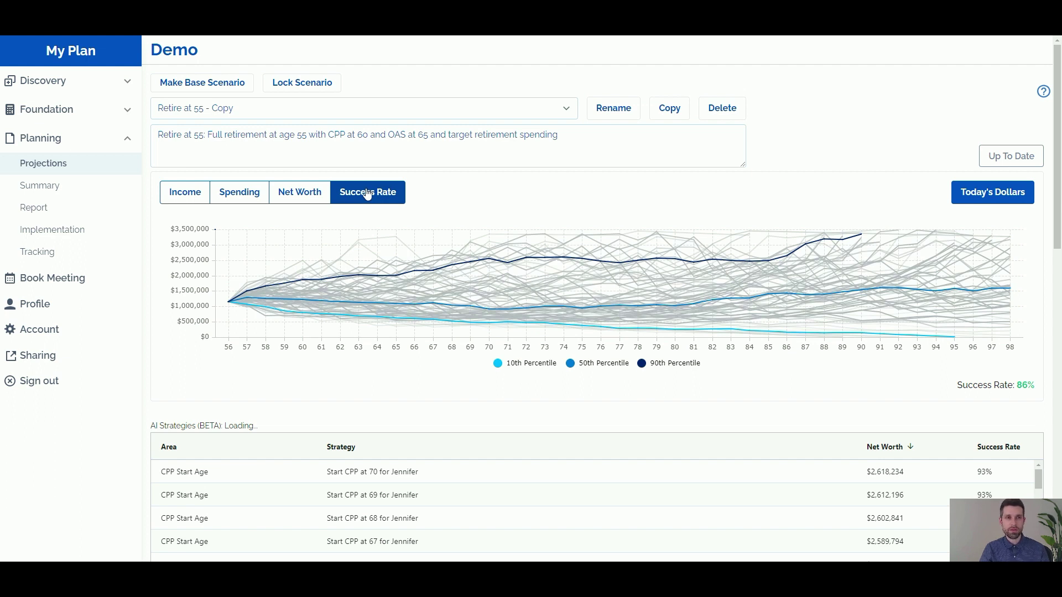
{"action": "left_click", "coordinate": [239, 197]}
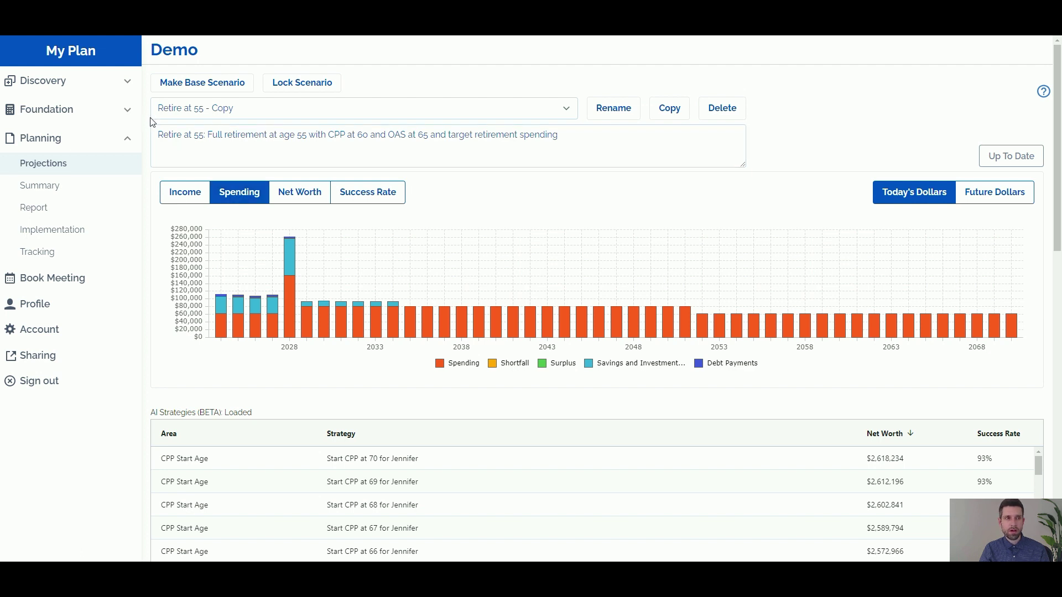
Show the Foundation planning topics and reopen the copied scenario's advanced options at the real assets.
{"action": "left_click", "coordinate": [129, 111]}
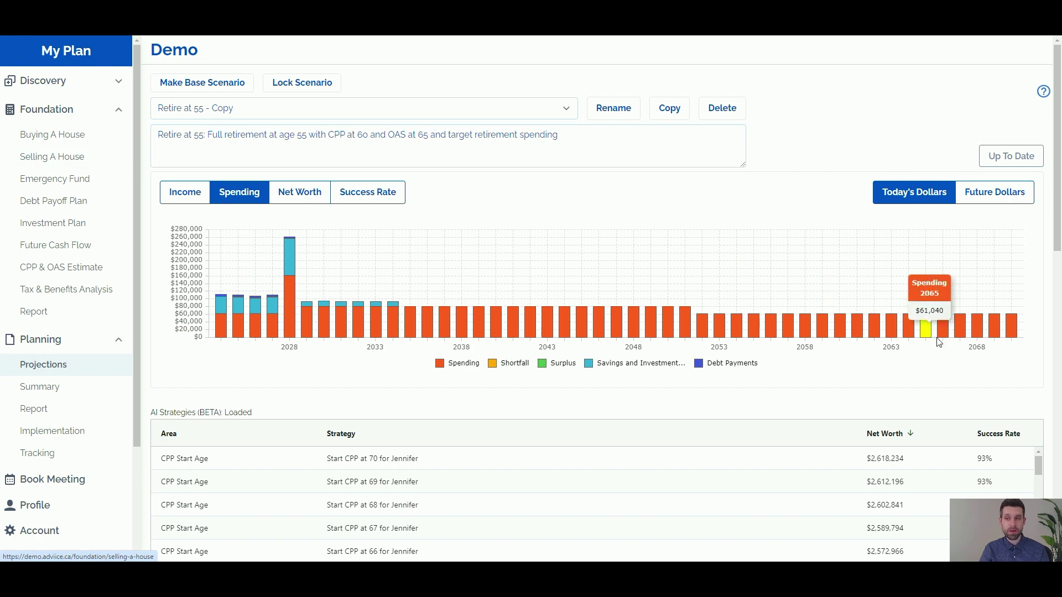
{"action": "scroll", "coordinate": [941, 359], "scroll_direction": "down", "scroll_amount": 10}
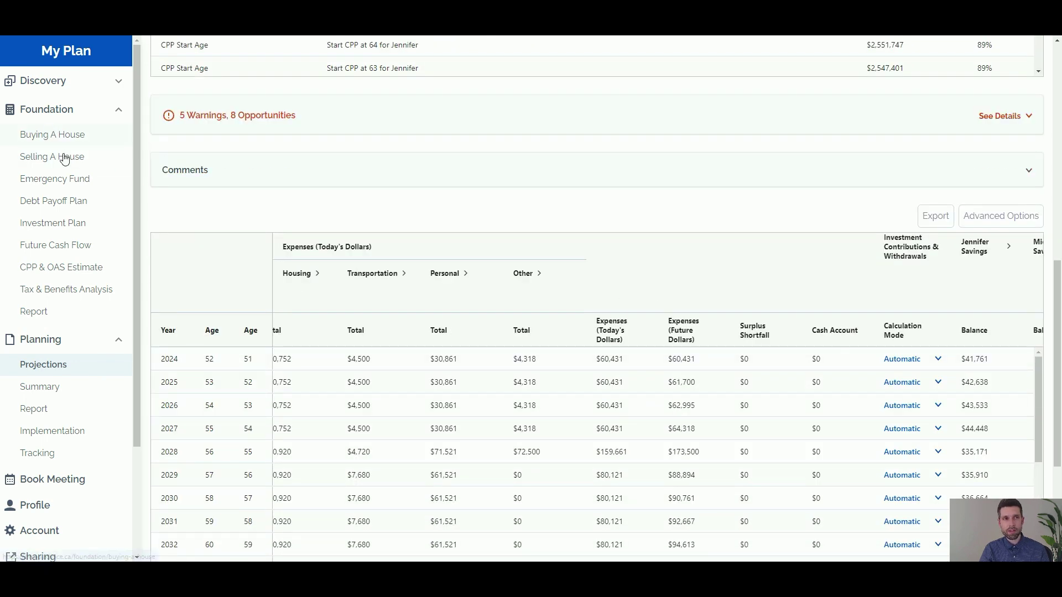
{"action": "left_click", "coordinate": [1008, 214]}
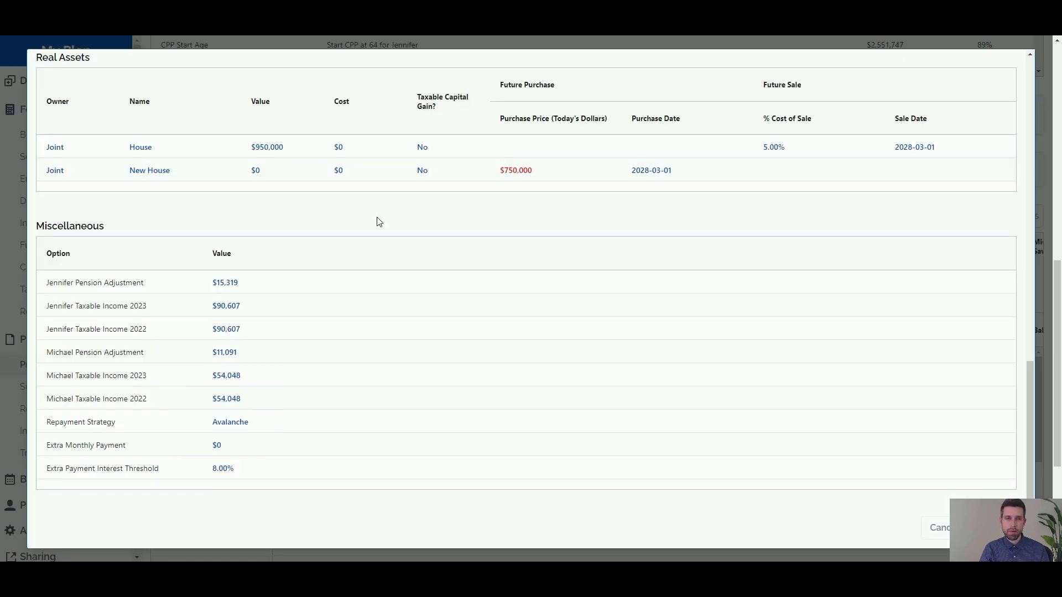